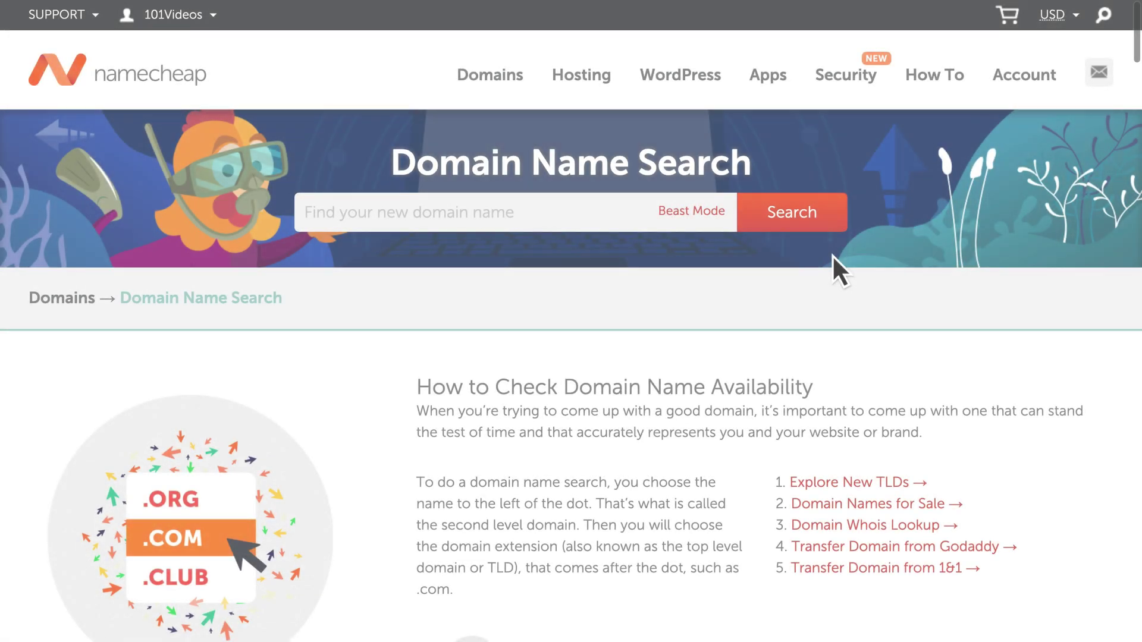
# Search for mysupersonicsite.com, which shows as available at $8.88/yr.
pyautogui.write('mysupersonicsite.com')
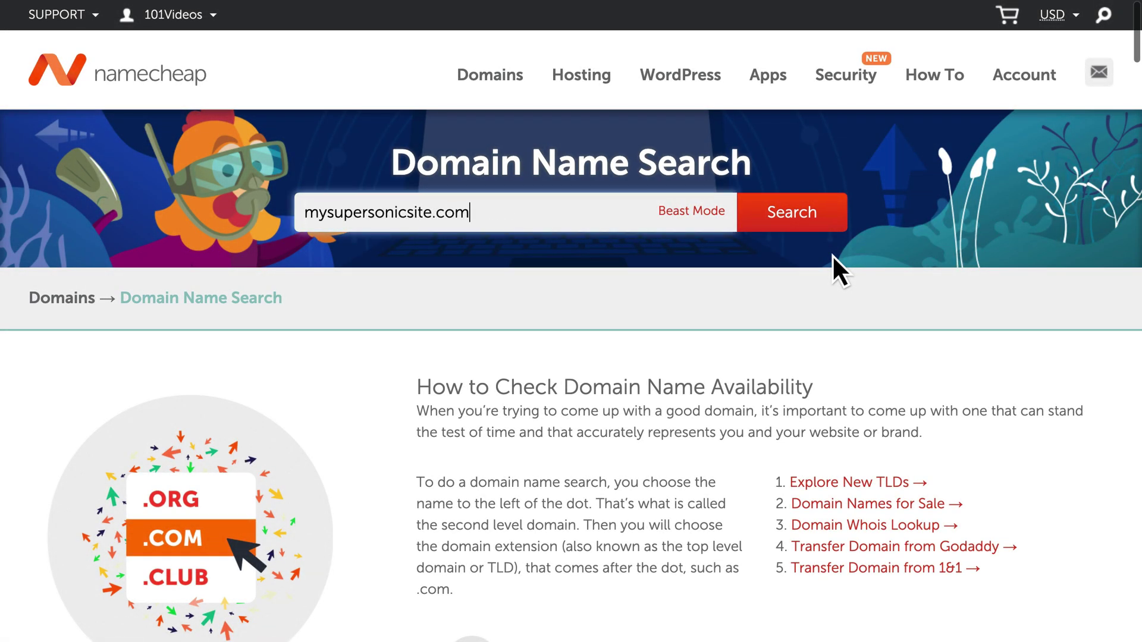
pyautogui.click(831, 228)
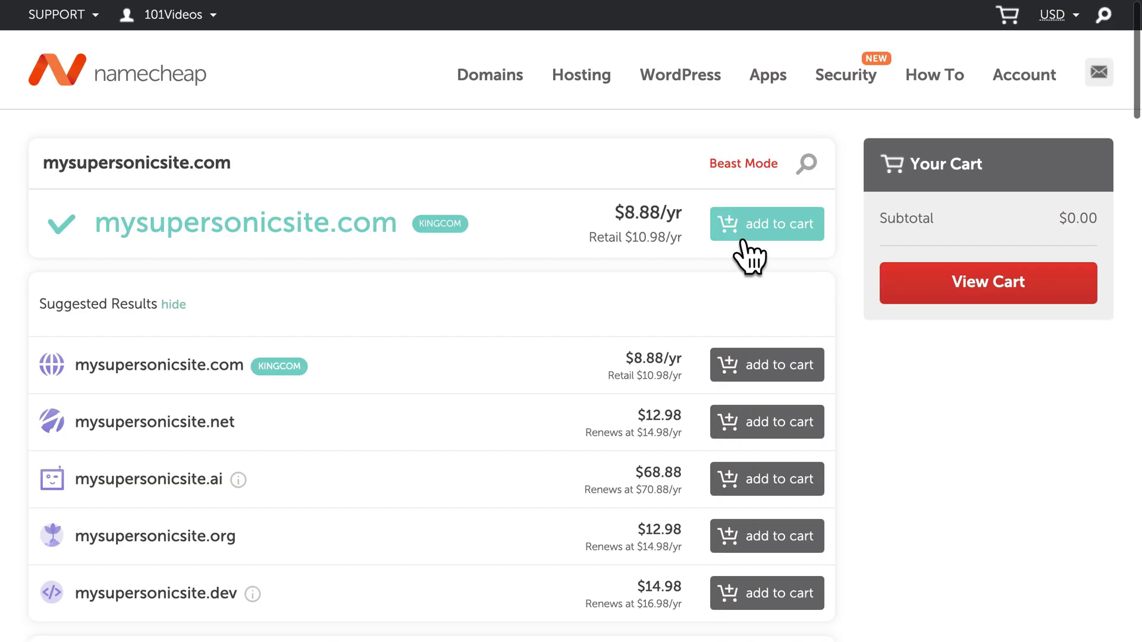
# Add mysupersonicsite.com plus EasyWP hosting for it to the cart and view the $10.06 cart.
pyautogui.click(805, 238)
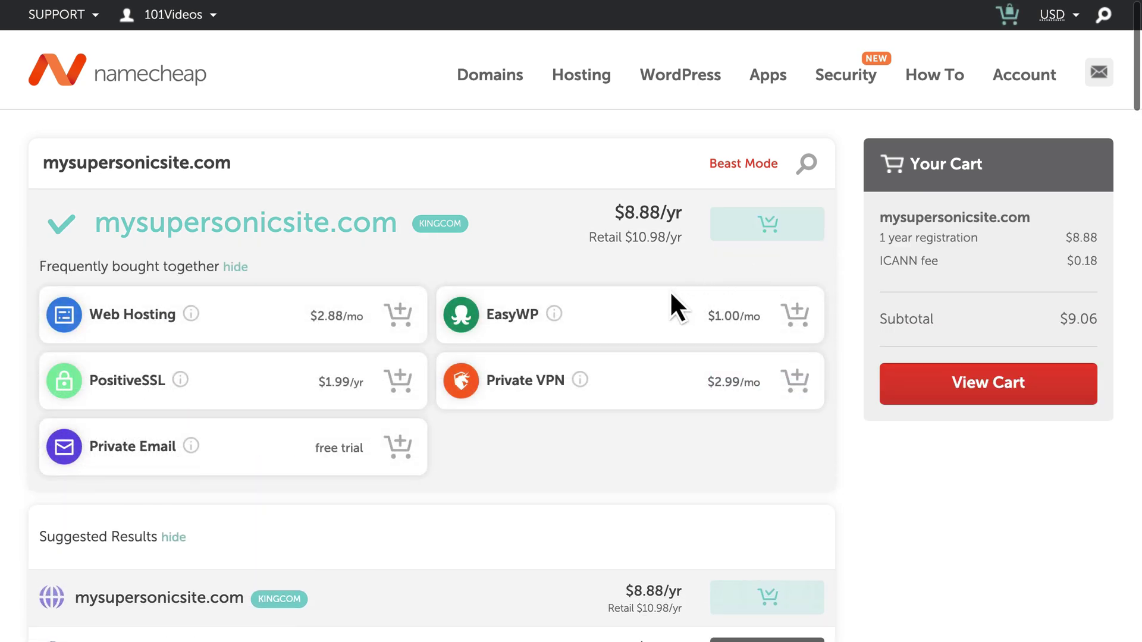
pyautogui.click(556, 314)
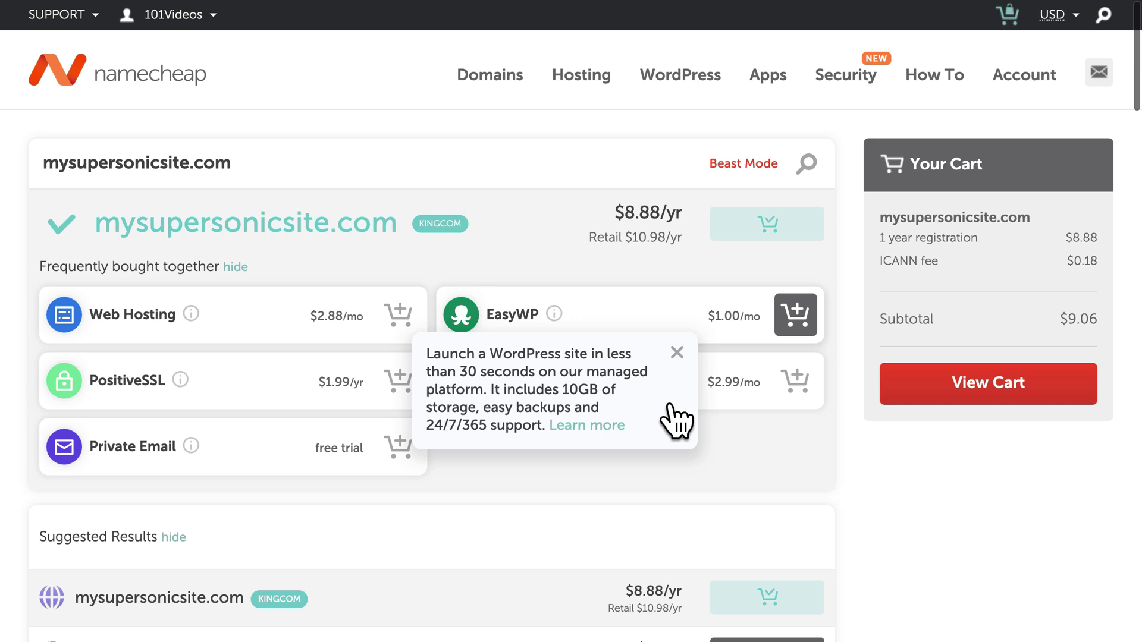
pyautogui.click(678, 353)
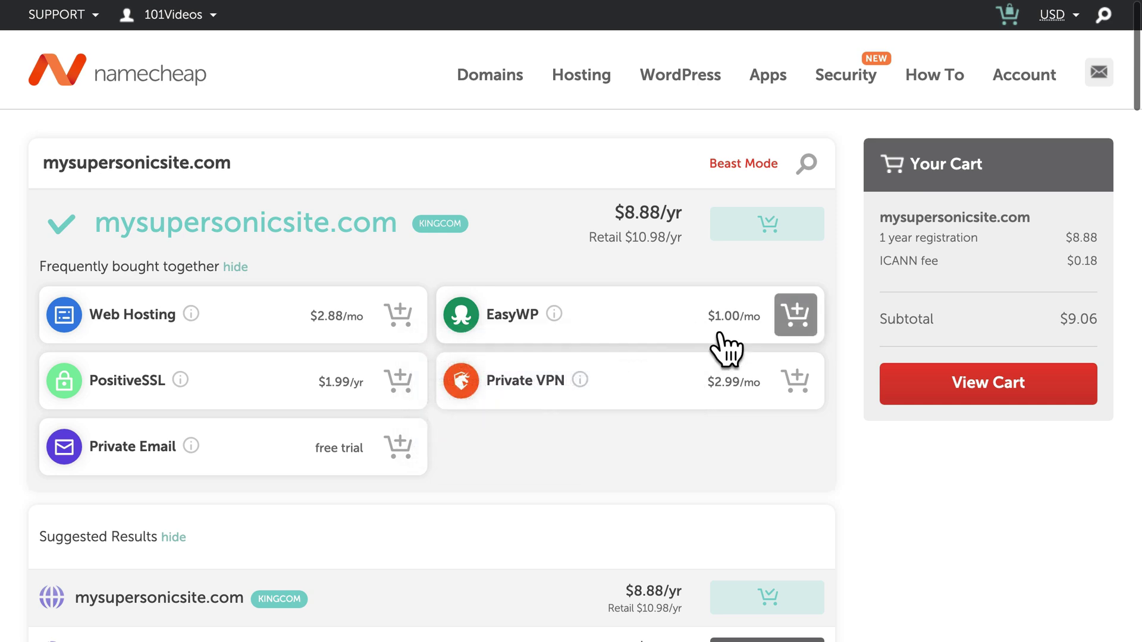
pyautogui.click(799, 331)
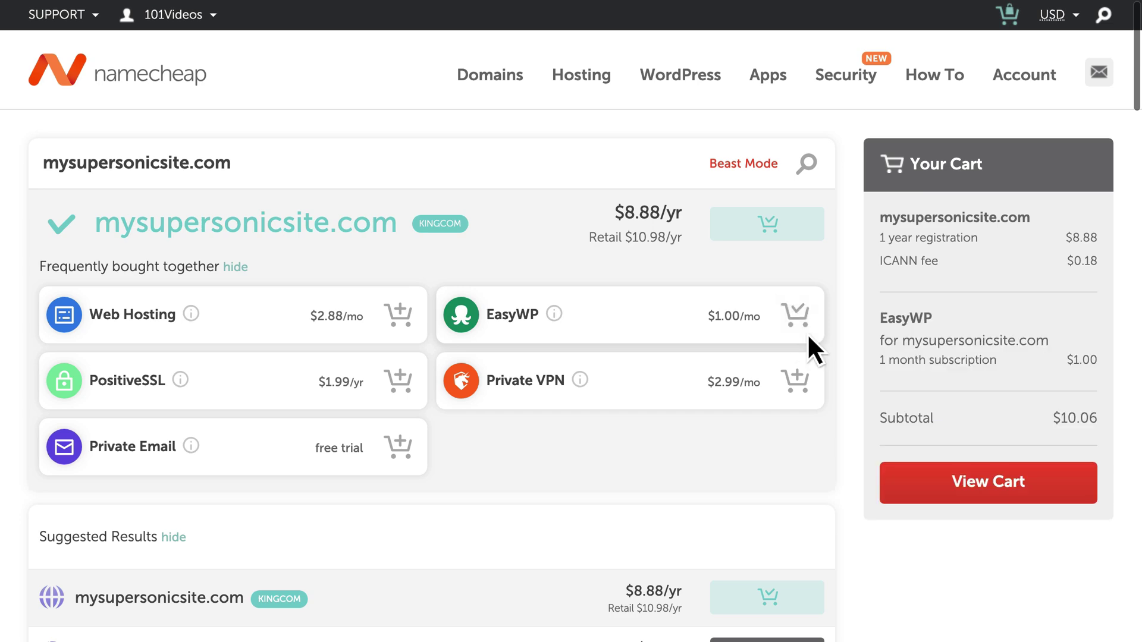
pyautogui.click(1053, 487)
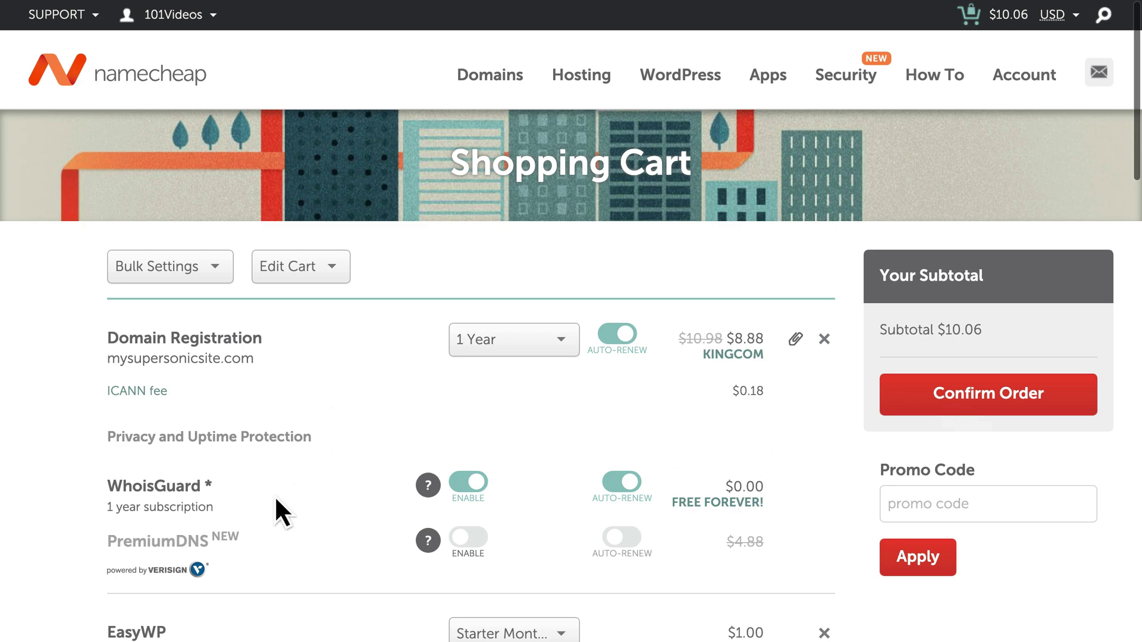
# Keep the EasyWP Starter Monthly plan, confirm the order and pay the $10.06 total.
pyautogui.scroll(-6, 288, 549)
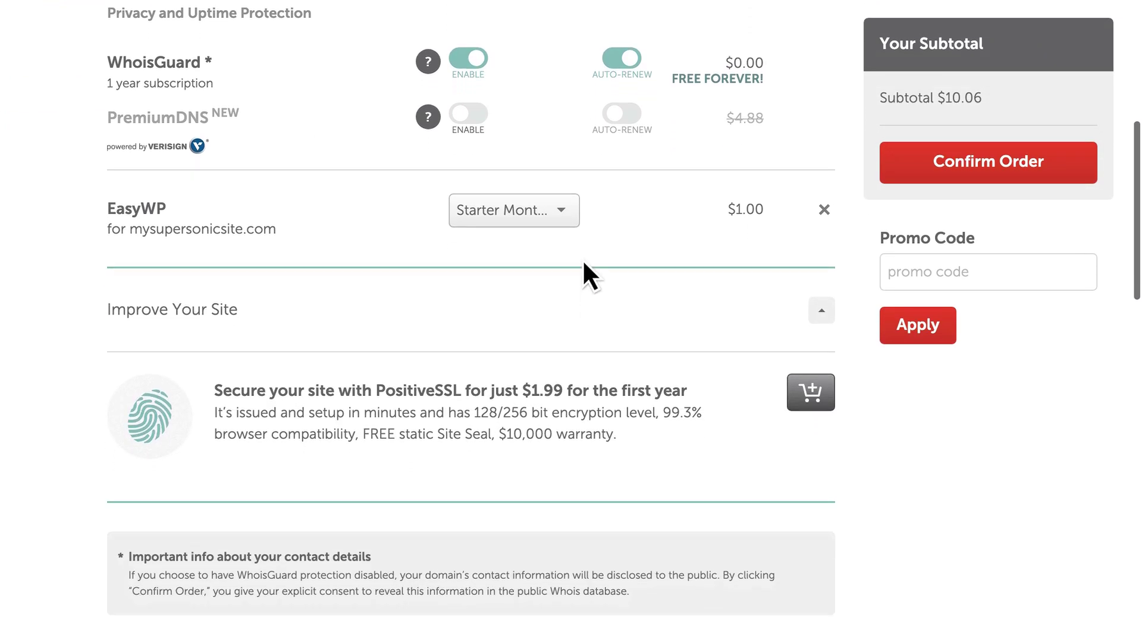
pyautogui.click(562, 208)
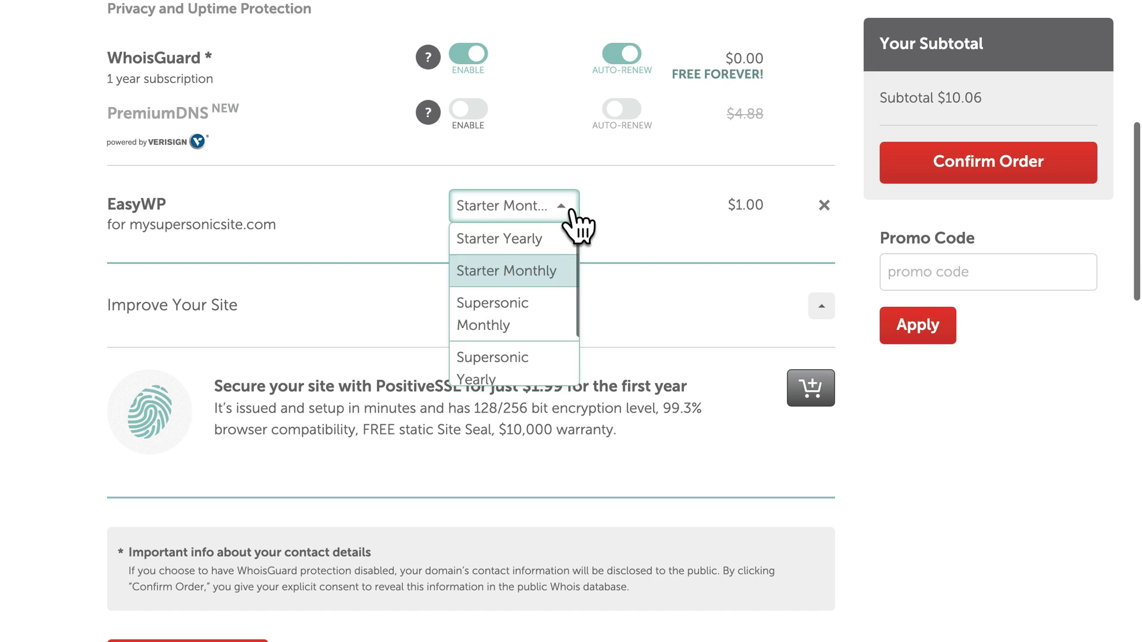
pyautogui.click(565, 278)
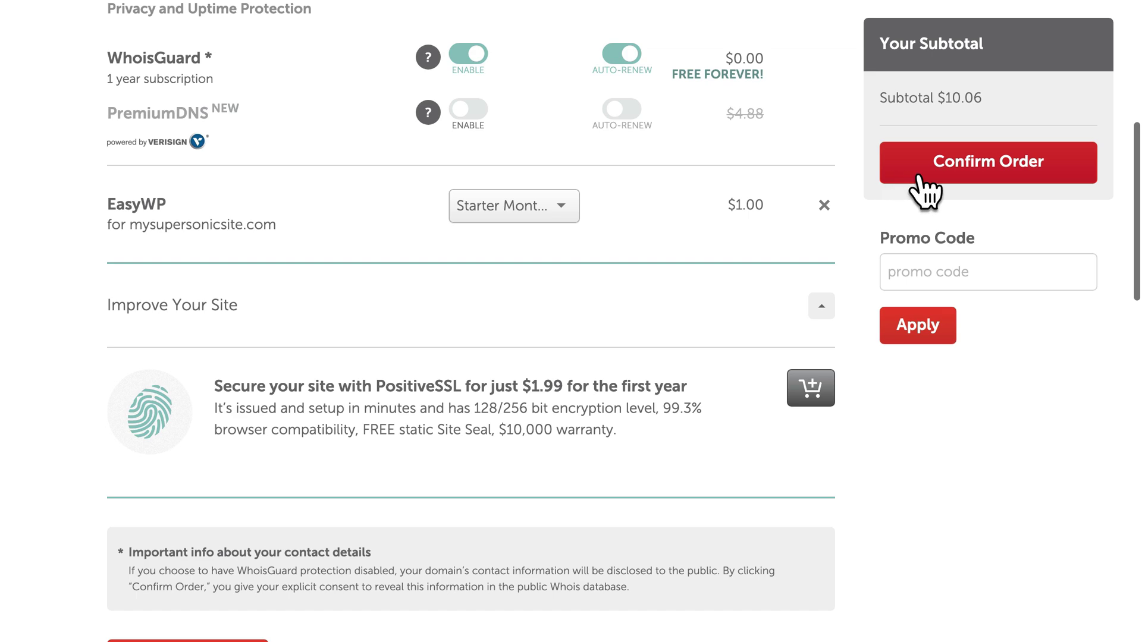
pyautogui.click(1060, 177)
pyautogui.scroll(-5, 1062, 178)
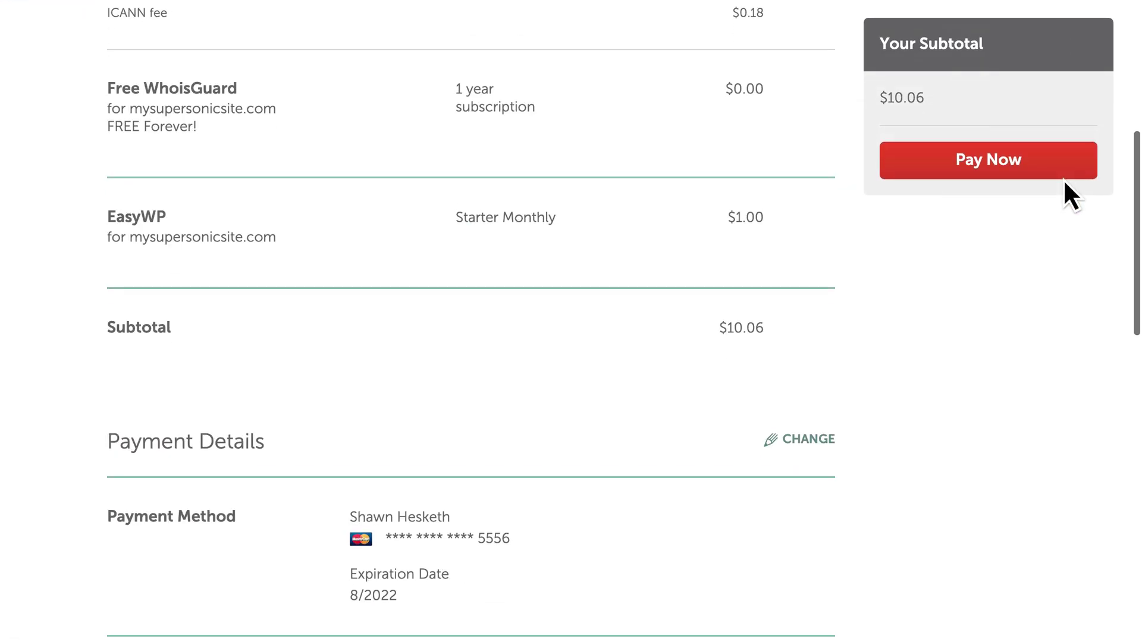
pyautogui.click(1061, 173)
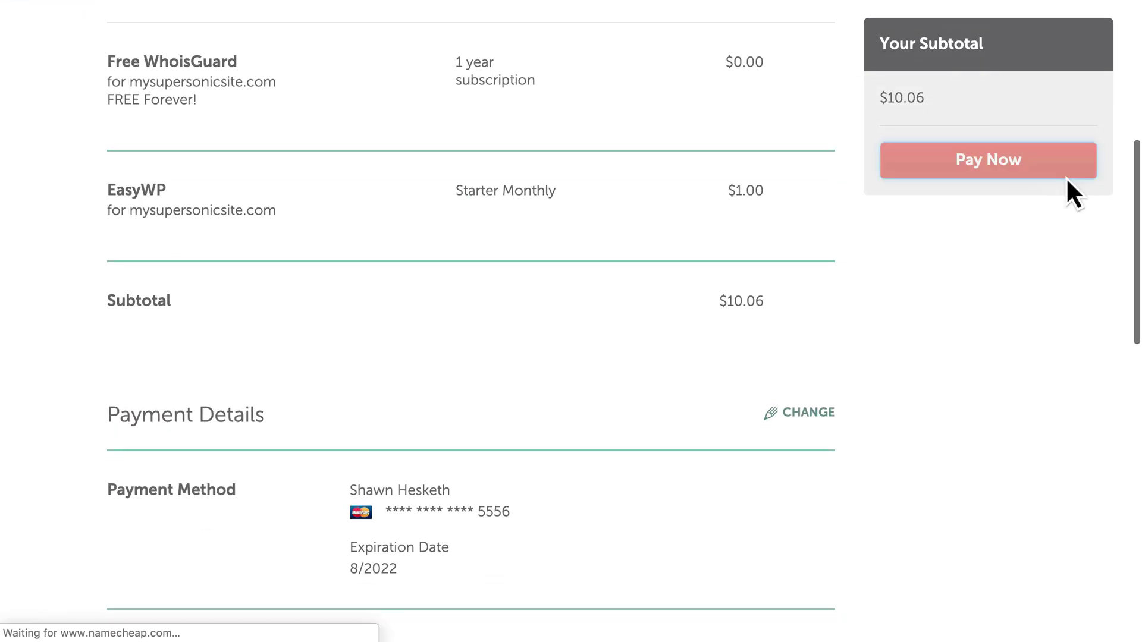
pyautogui.scroll(-6, 440, 240)
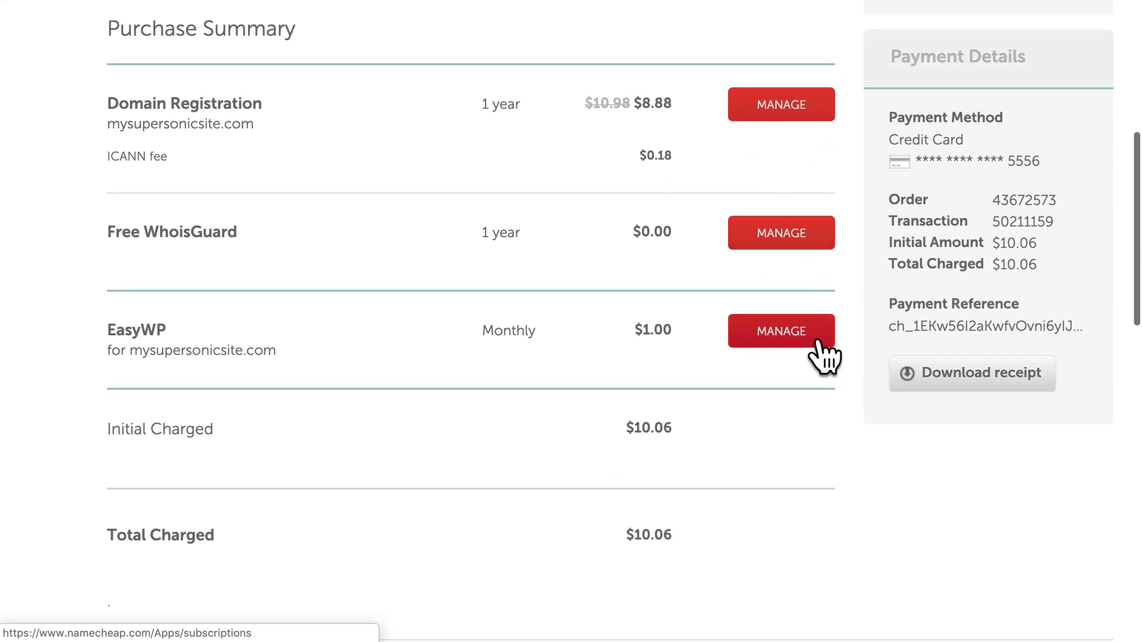
# Open the EasyWP dashboard from the purchased EasyWP subscription's management page.
pyautogui.click(826, 343)
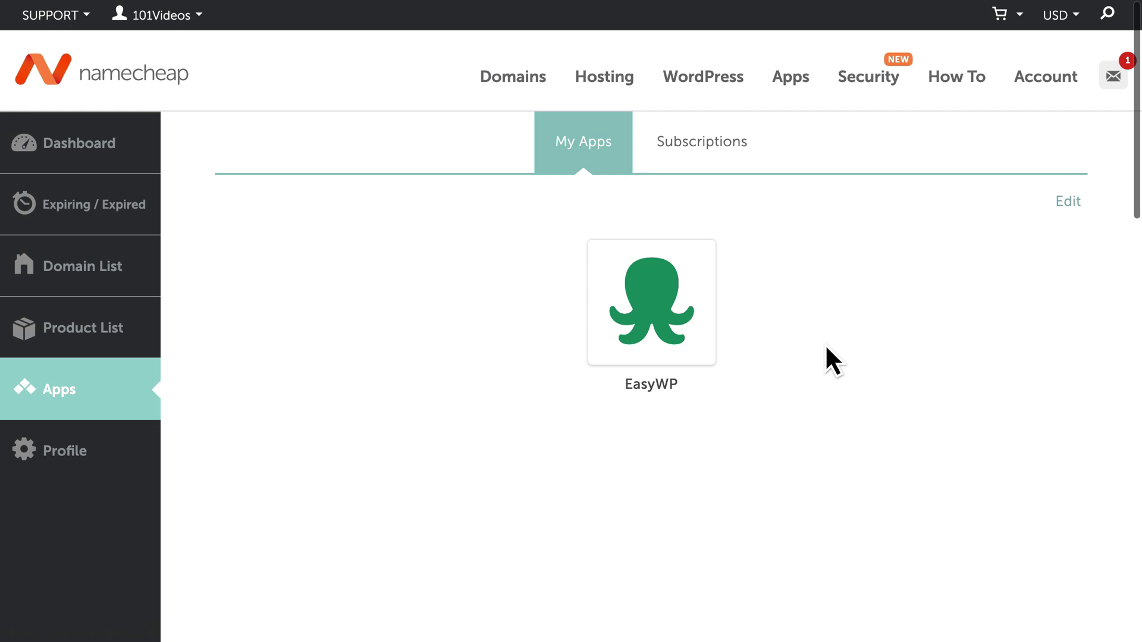
pyautogui.click(707, 358)
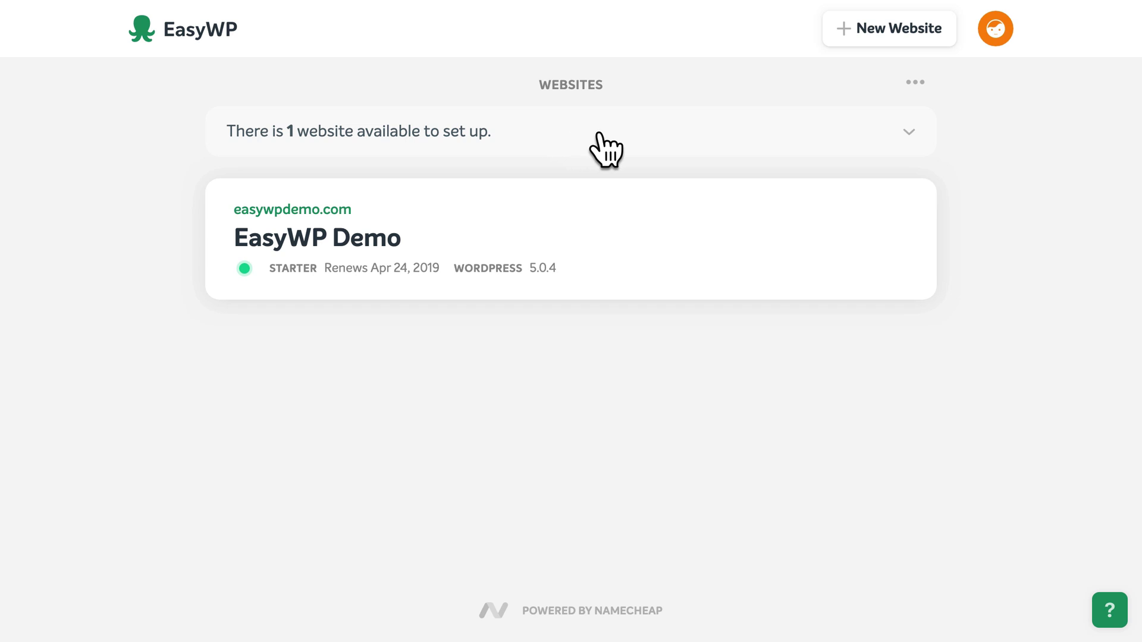
# Set up the available website with WordPress on the Namecheap domain mysupersonicsite.com.
pyautogui.click(910, 133)
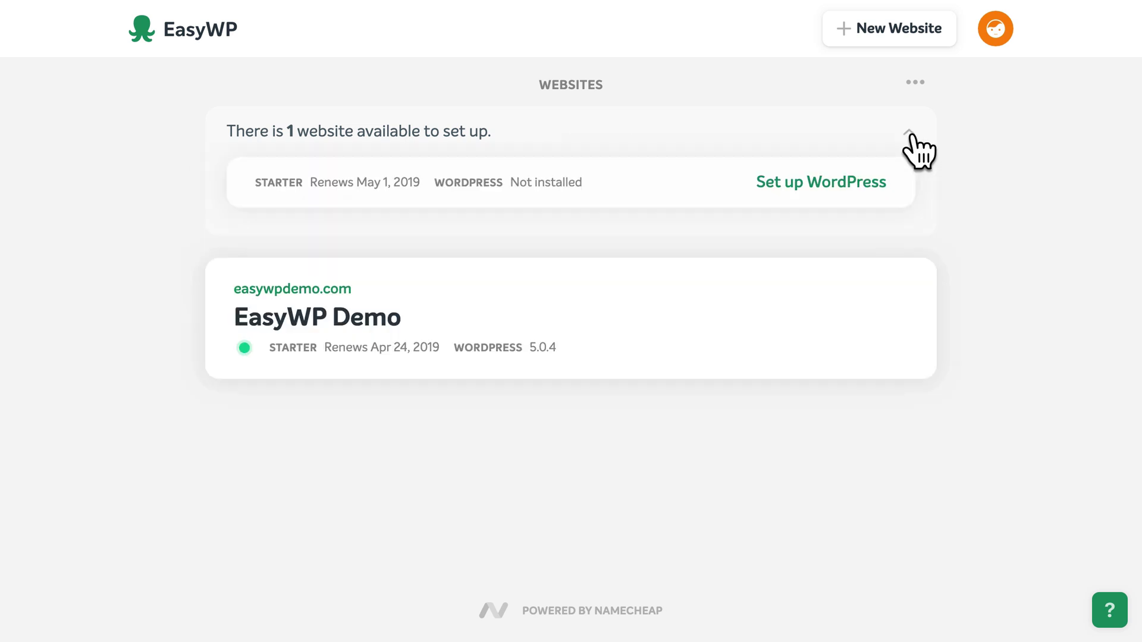
pyautogui.click(872, 187)
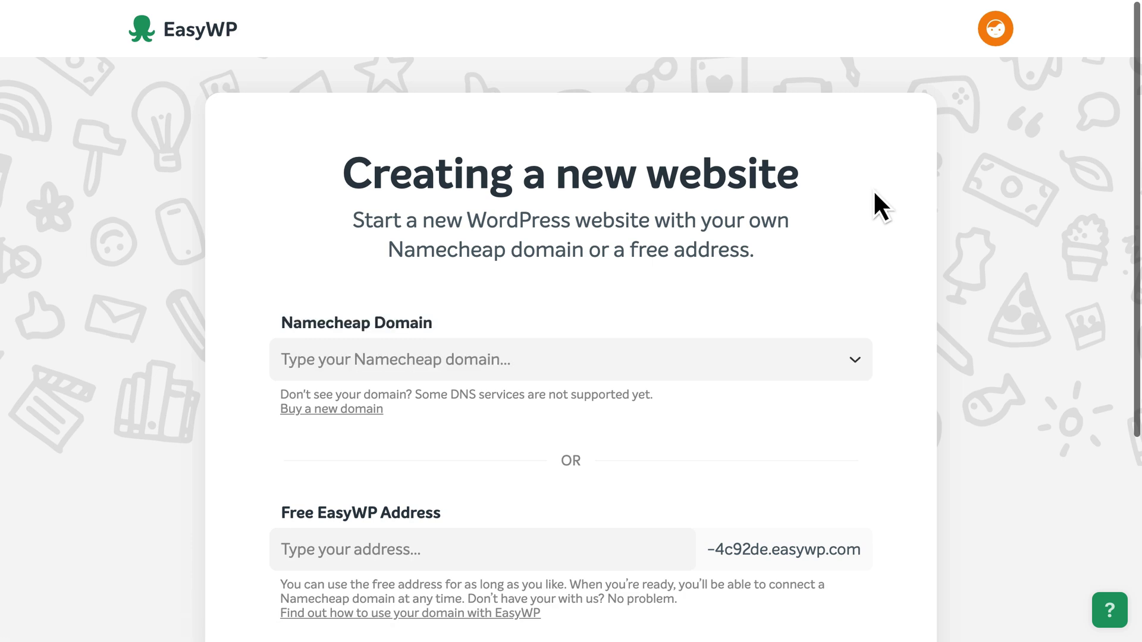
pyautogui.click(552, 375)
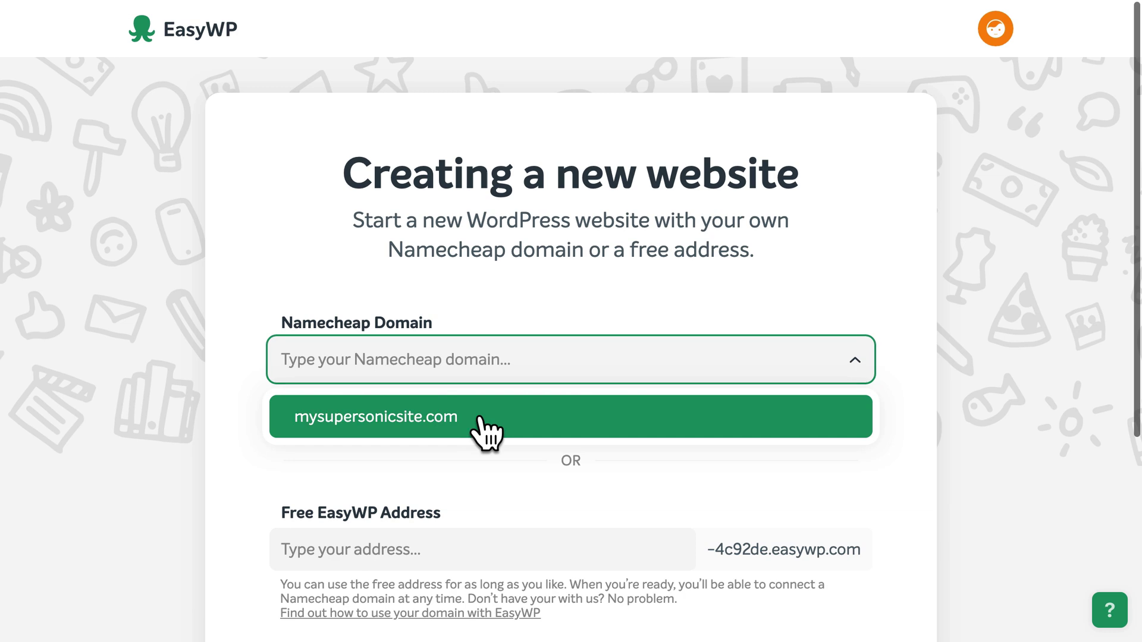
pyautogui.click(485, 428)
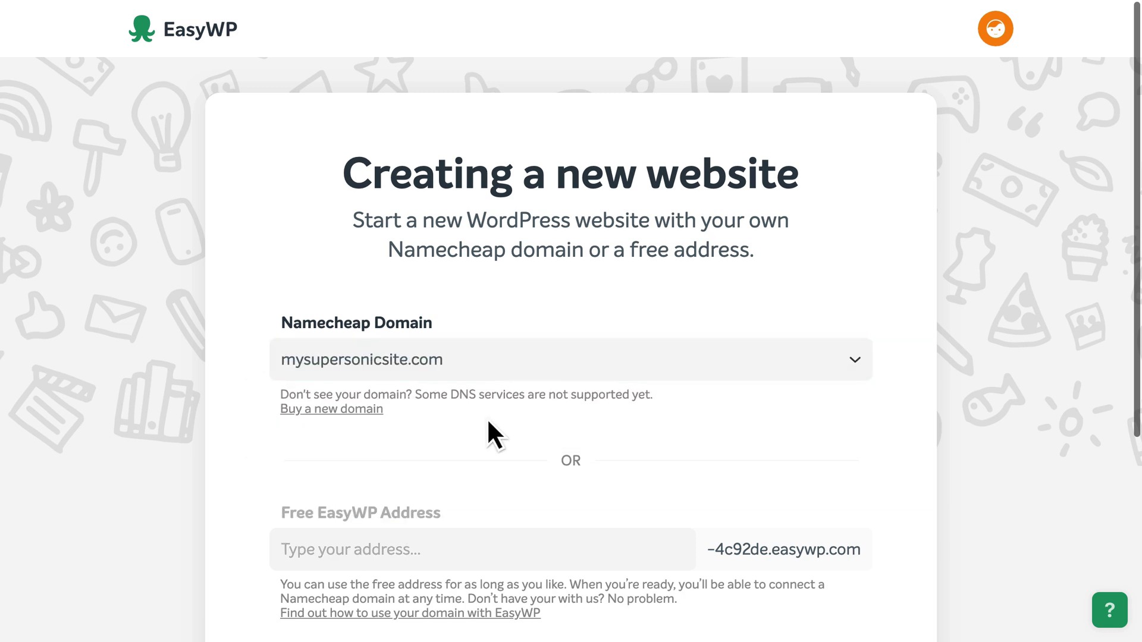
pyautogui.scroll(-3, 479, 419)
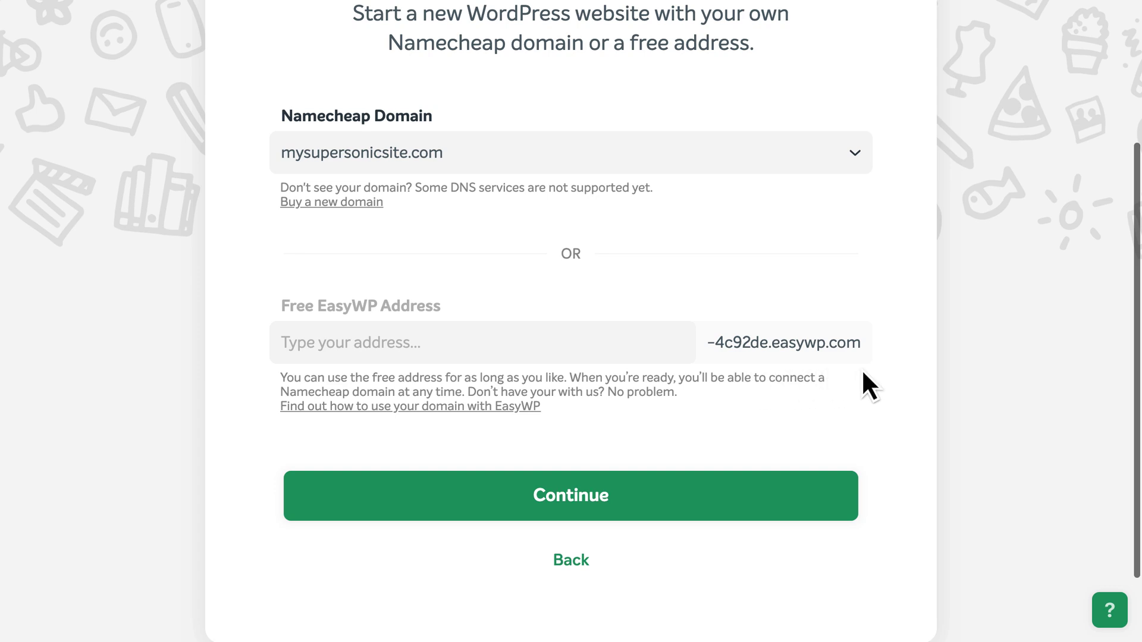
pyautogui.click(632, 497)
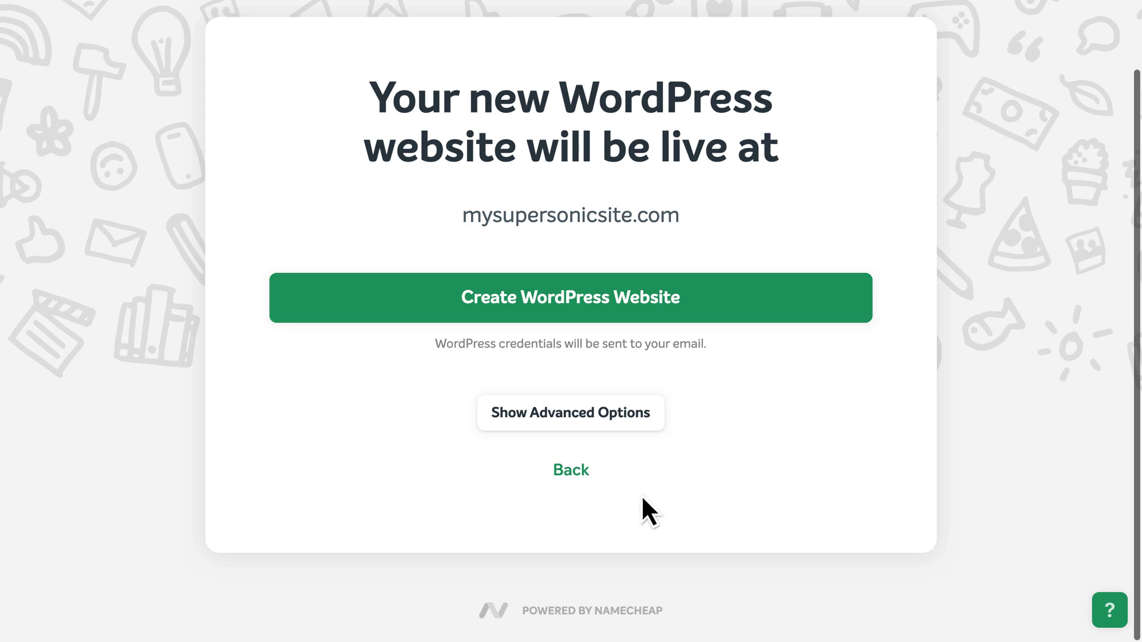
# In advanced options, title the site 'My Supersonic Site' and review the username, email and password fields.
pyautogui.click(653, 426)
pyautogui.scroll(-7, 658, 434)
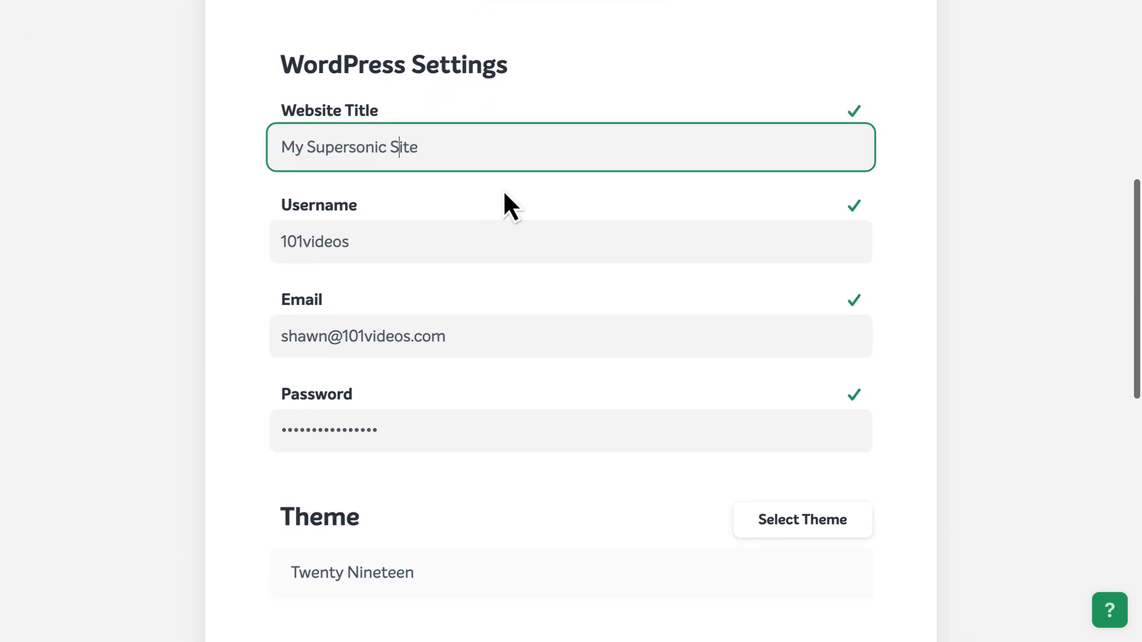
pyautogui.click(503, 189)
pyautogui.click(426, 253)
pyautogui.click(493, 334)
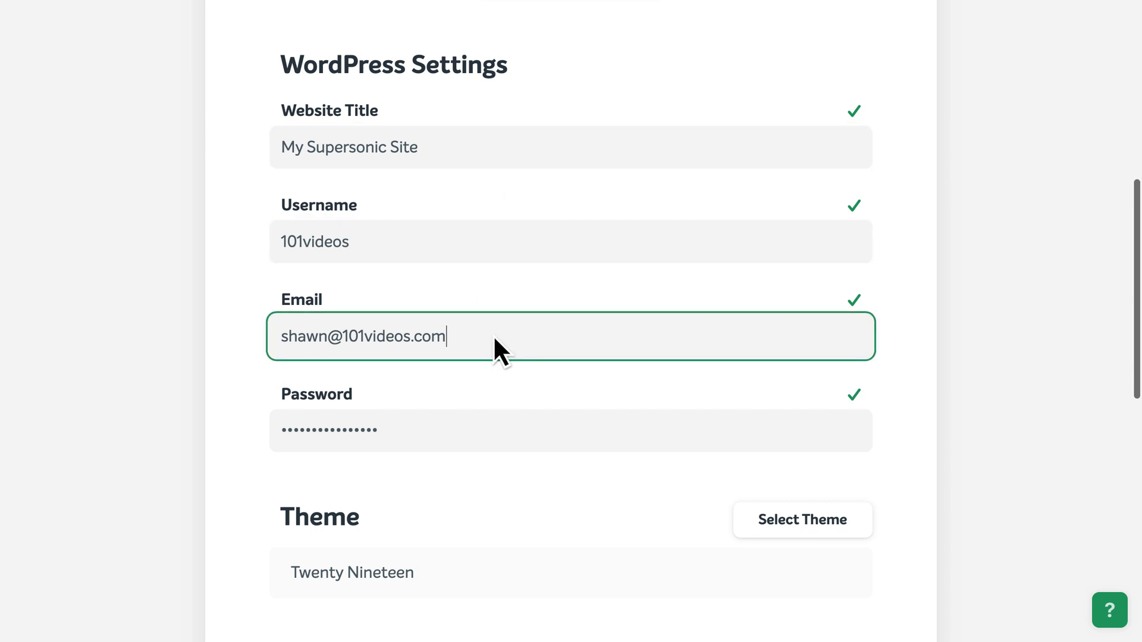
pyautogui.click(498, 432)
pyautogui.click(580, 498)
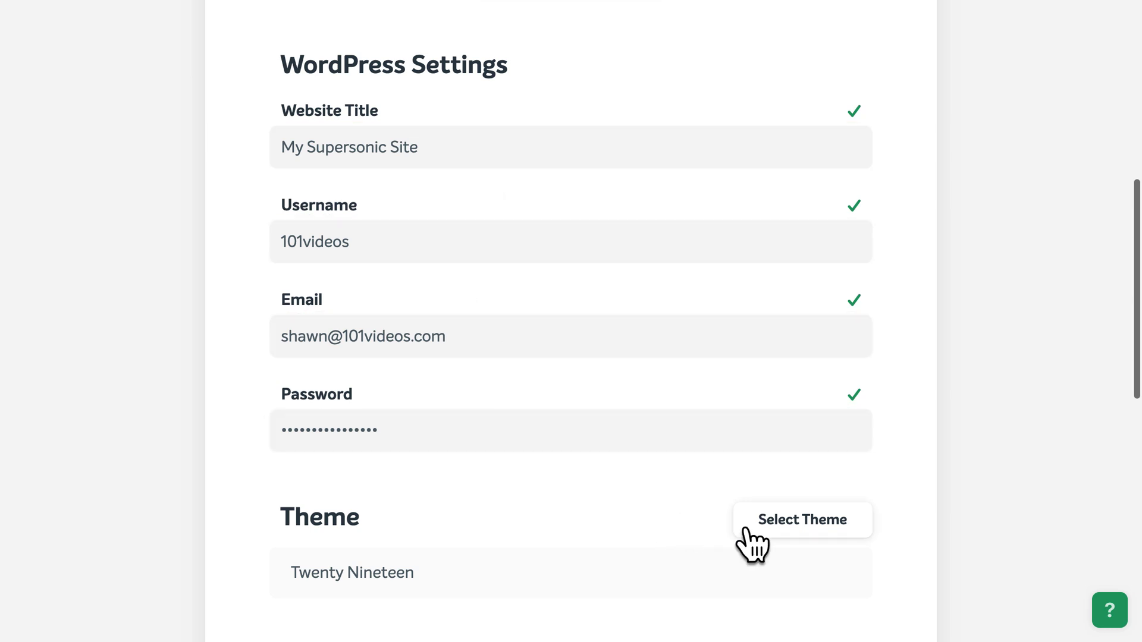
# Keep the Twenty Nineteen theme, add no plugins, and create the WordPress website.
pyautogui.click(869, 535)
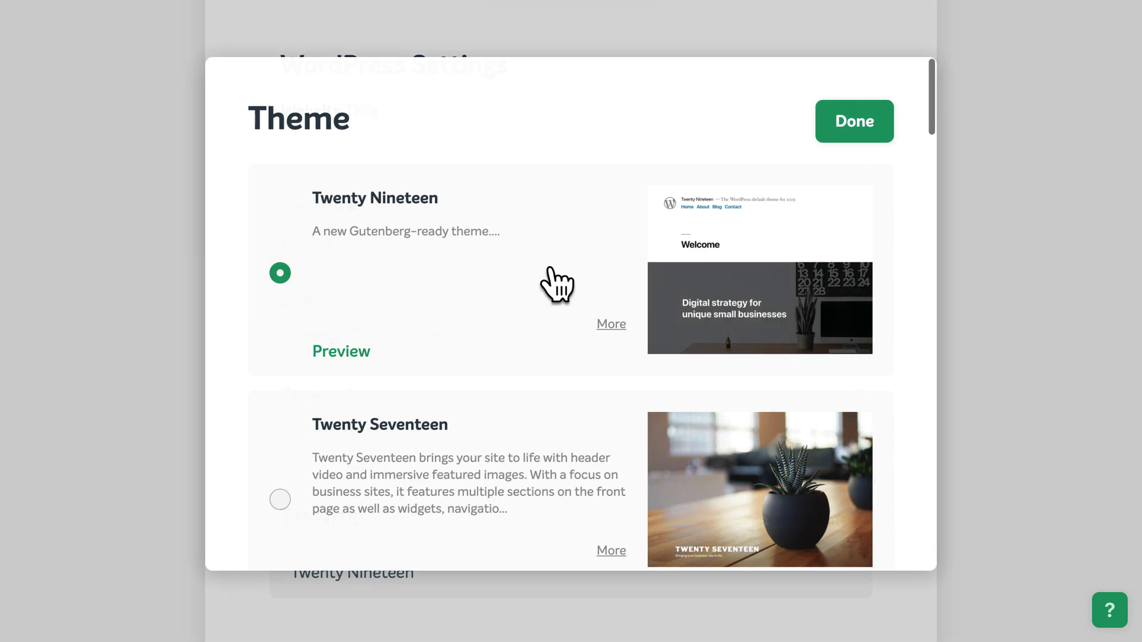
pyautogui.scroll(-1, 551, 274)
pyautogui.click(874, 122)
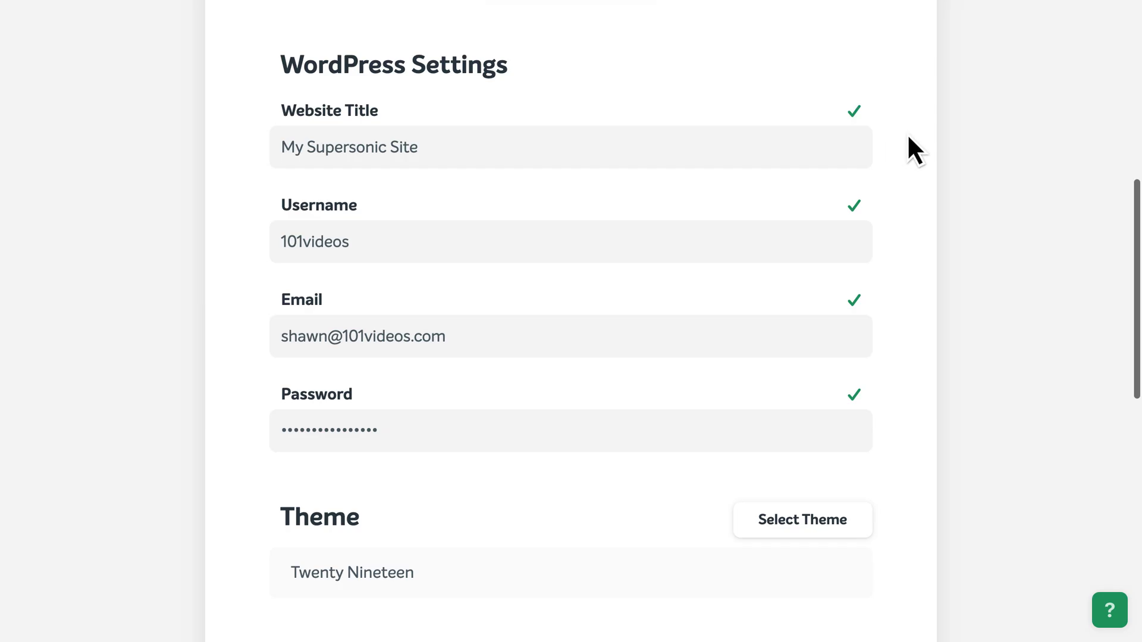
pyautogui.scroll(-6, 908, 339)
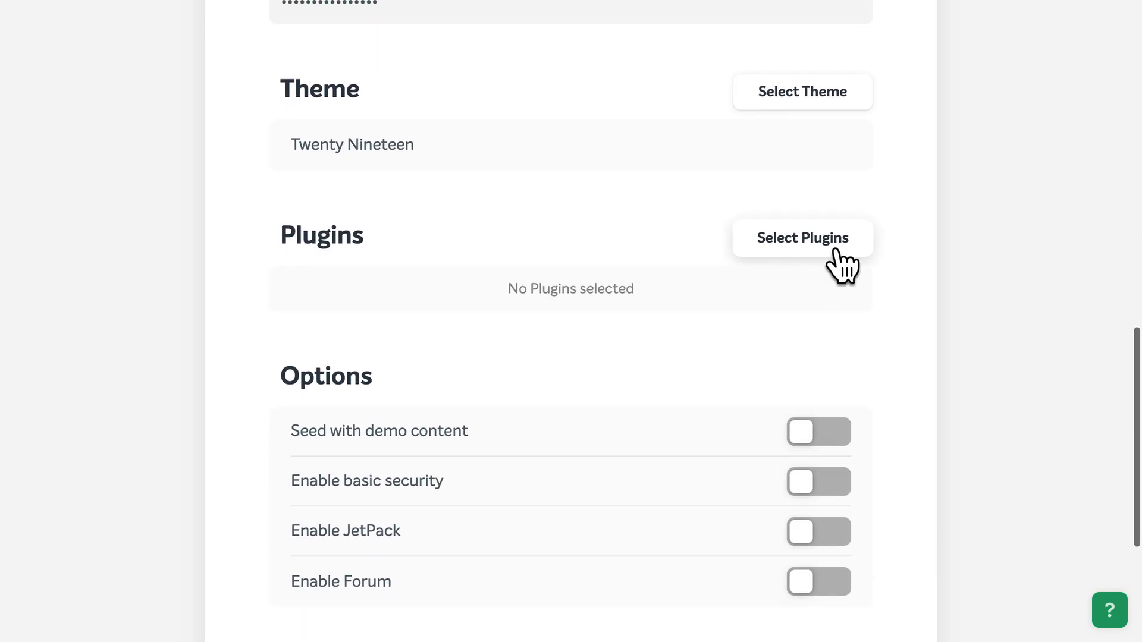
pyautogui.click(836, 250)
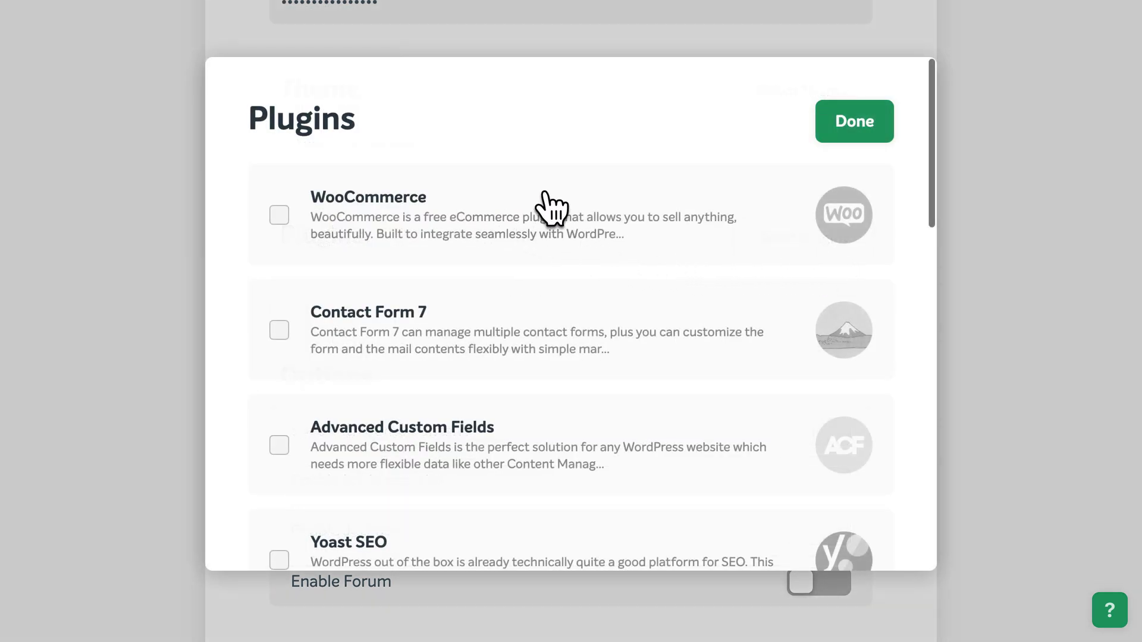
pyautogui.click(870, 145)
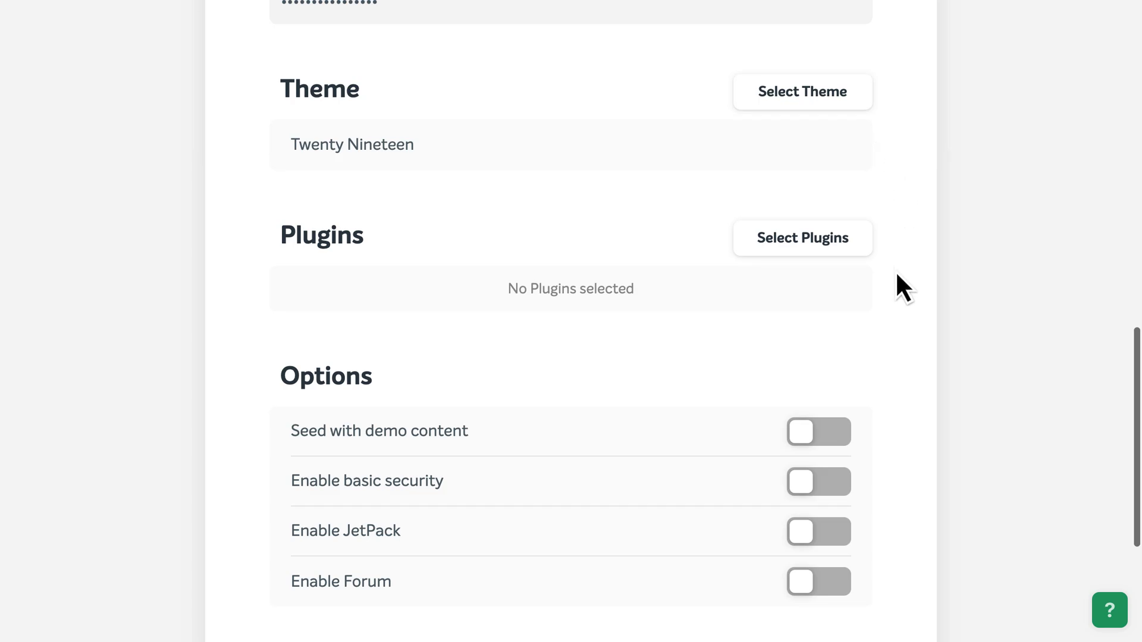
pyautogui.scroll(-3, 897, 274)
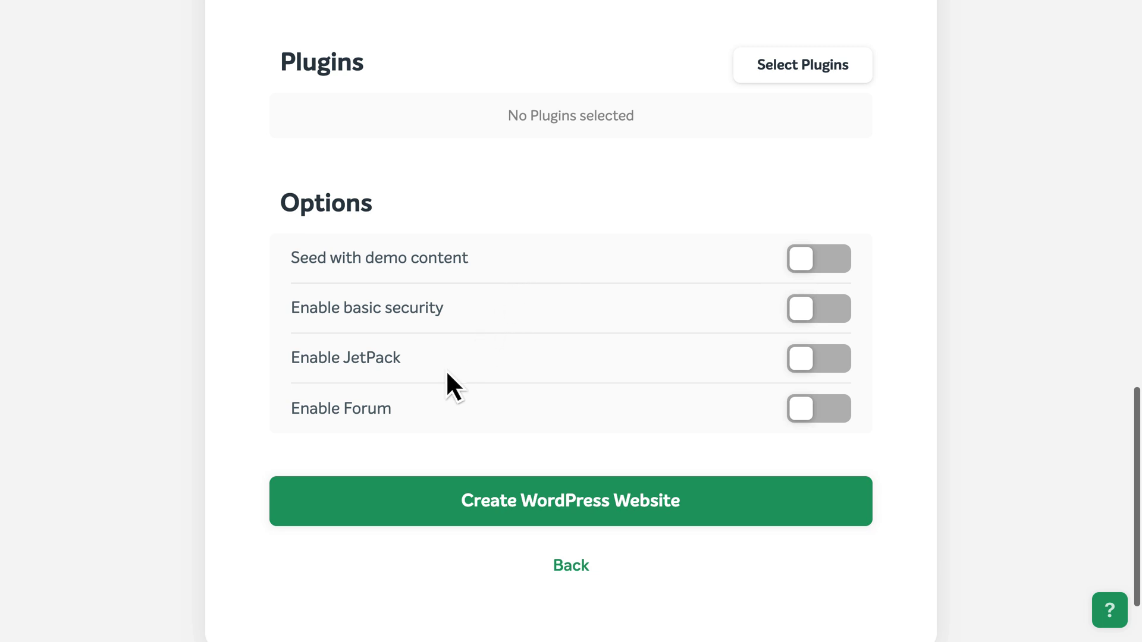
pyautogui.scroll(-1, 447, 378)
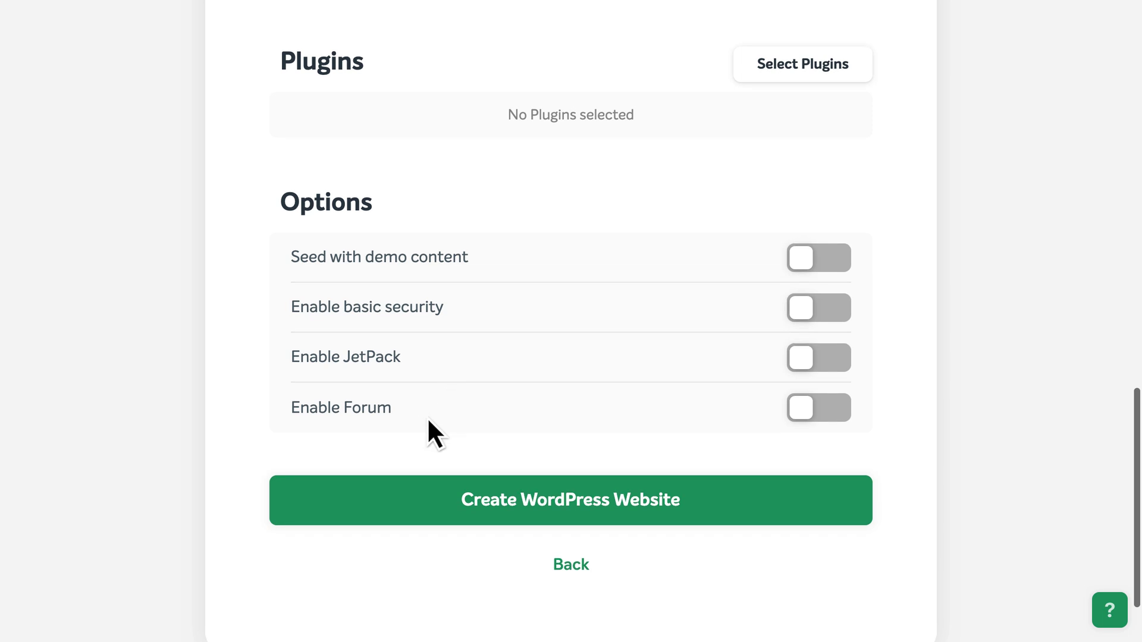
pyautogui.click(705, 519)
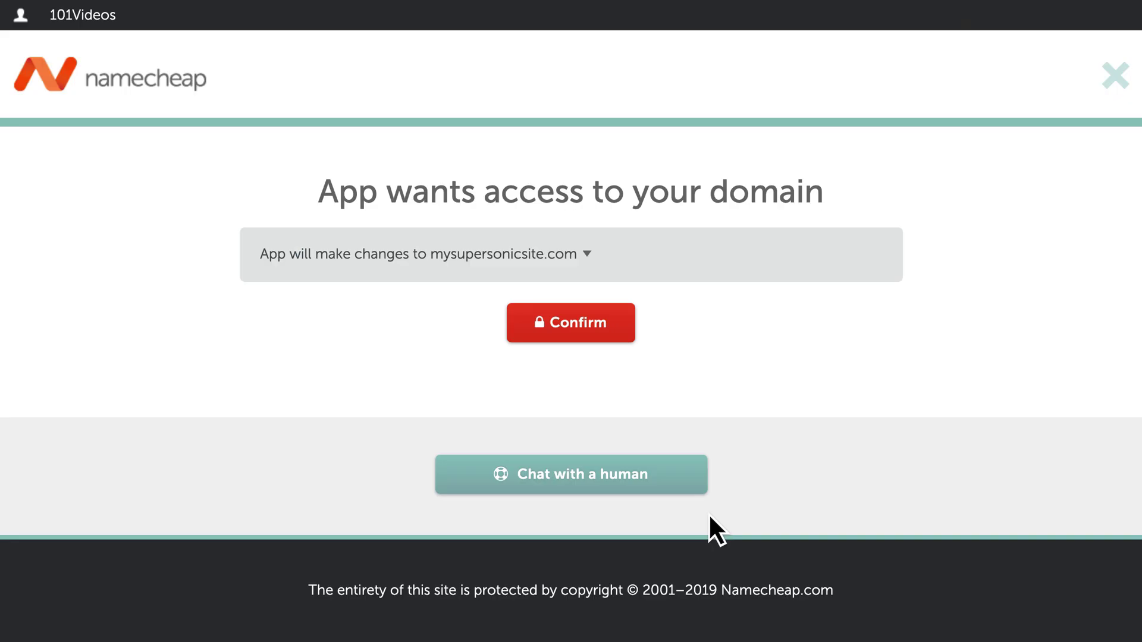
# Grant the app access to mysupersonicsite.com on Namecheap's confirmation page.
pyautogui.click(615, 332)
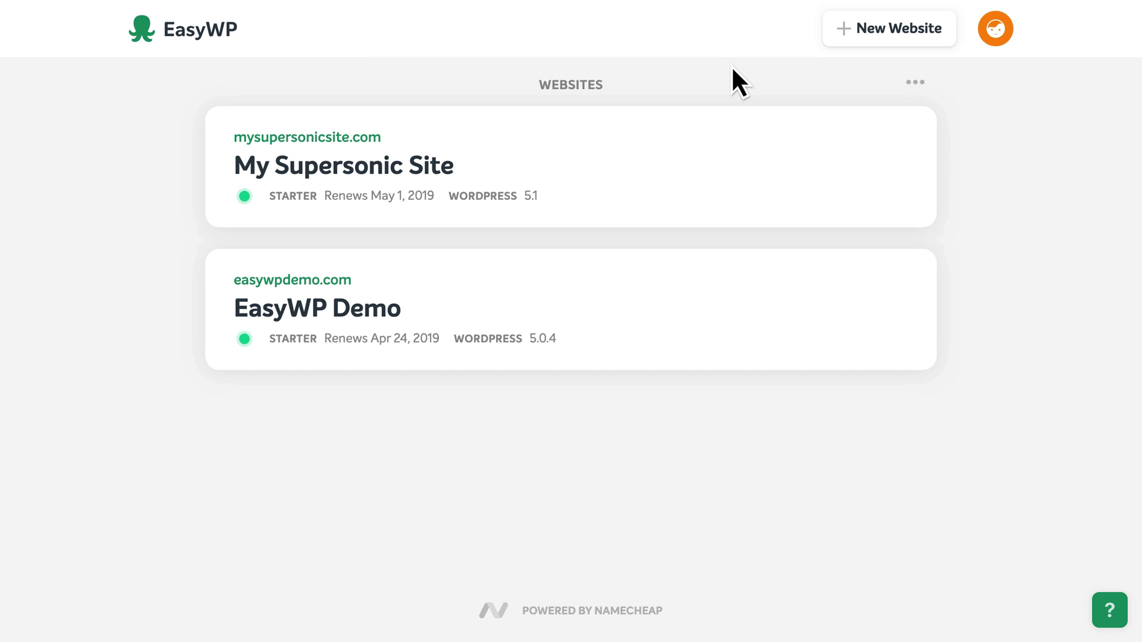
# Open My Supersonic Site's details and browse its Overview, Domains, Backups and Files & Database tabs.
pyautogui.click(697, 175)
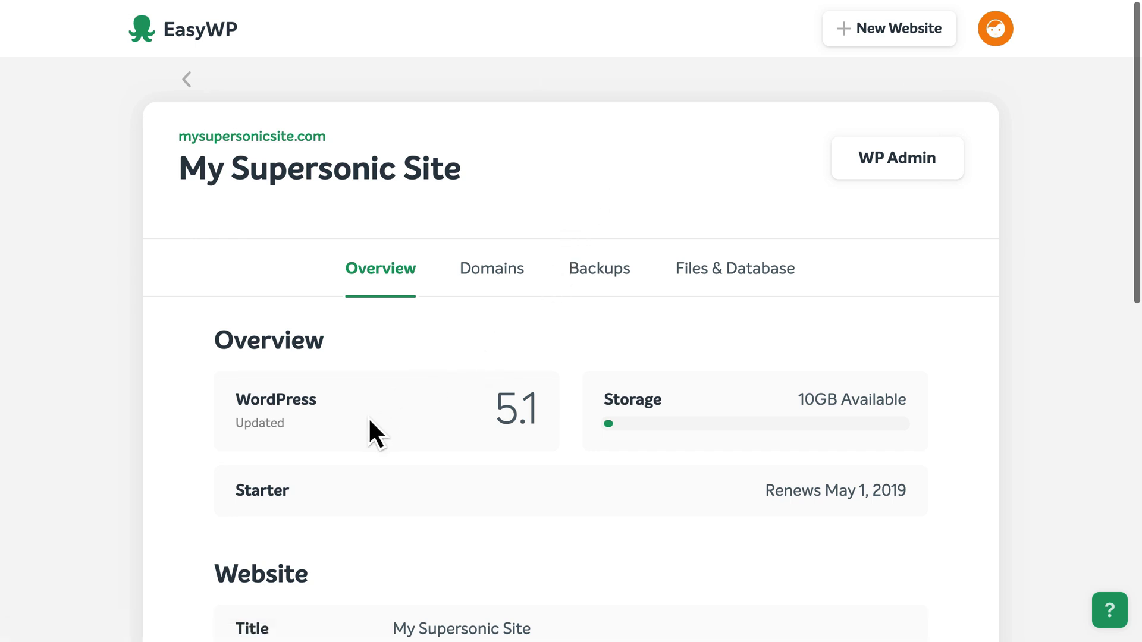
pyautogui.scroll(-7, 369, 417)
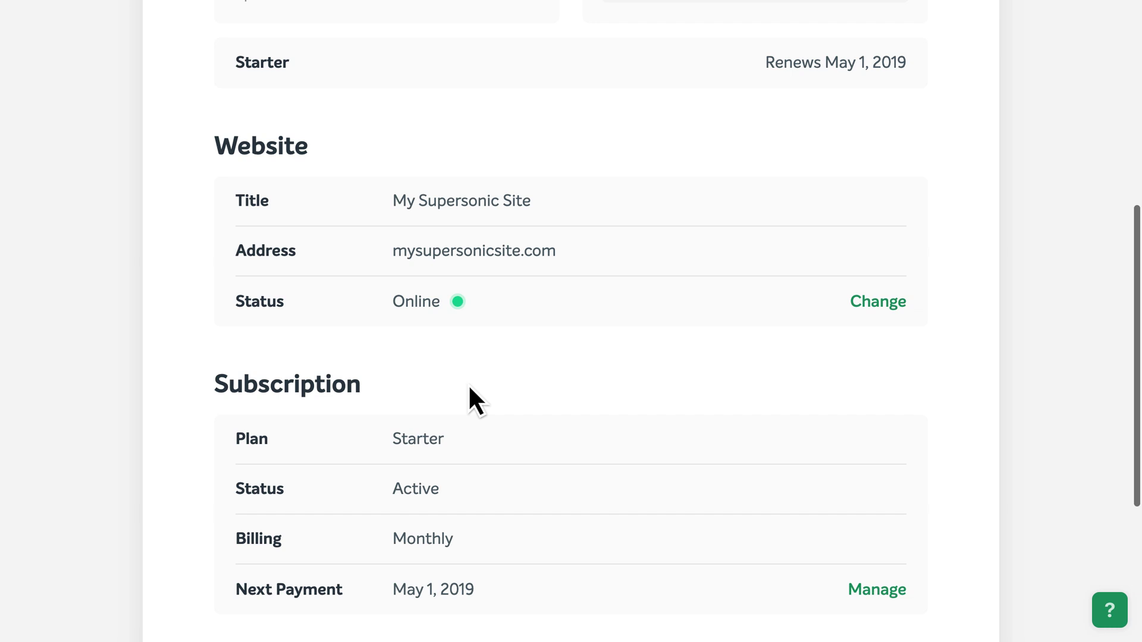
pyautogui.scroll(-5, 469, 384)
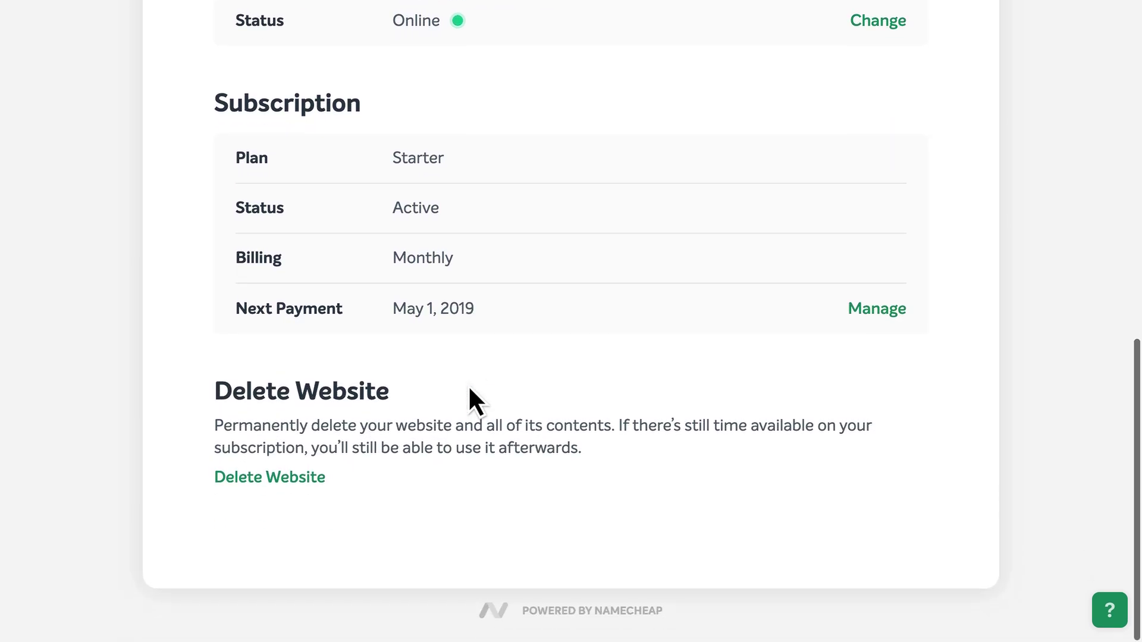
pyautogui.scroll(12, 469, 387)
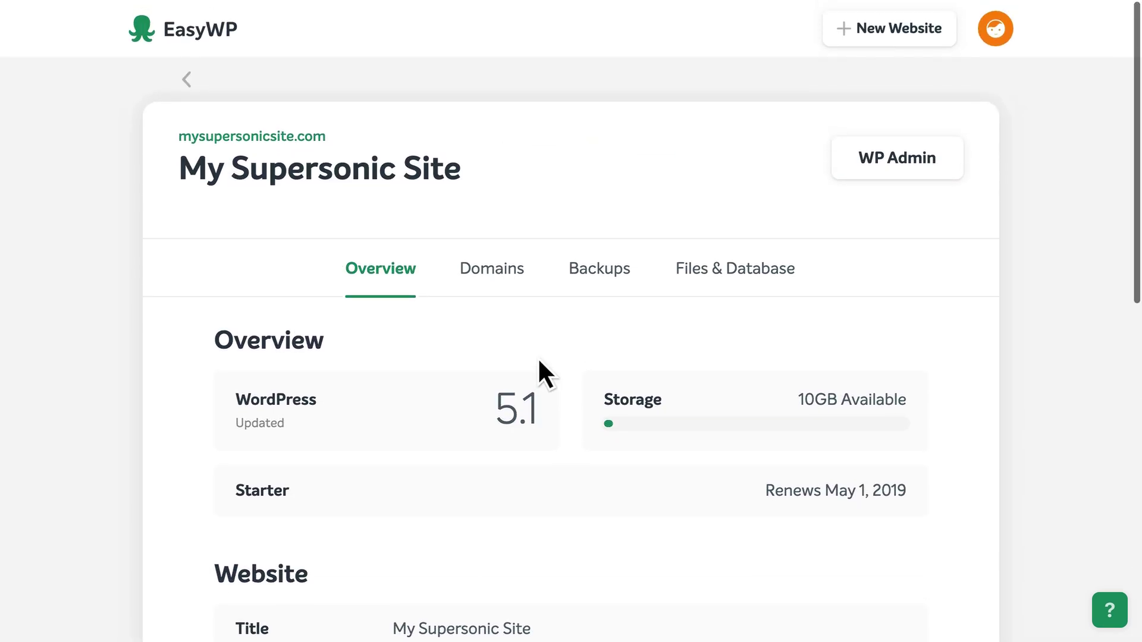
pyautogui.click(503, 294)
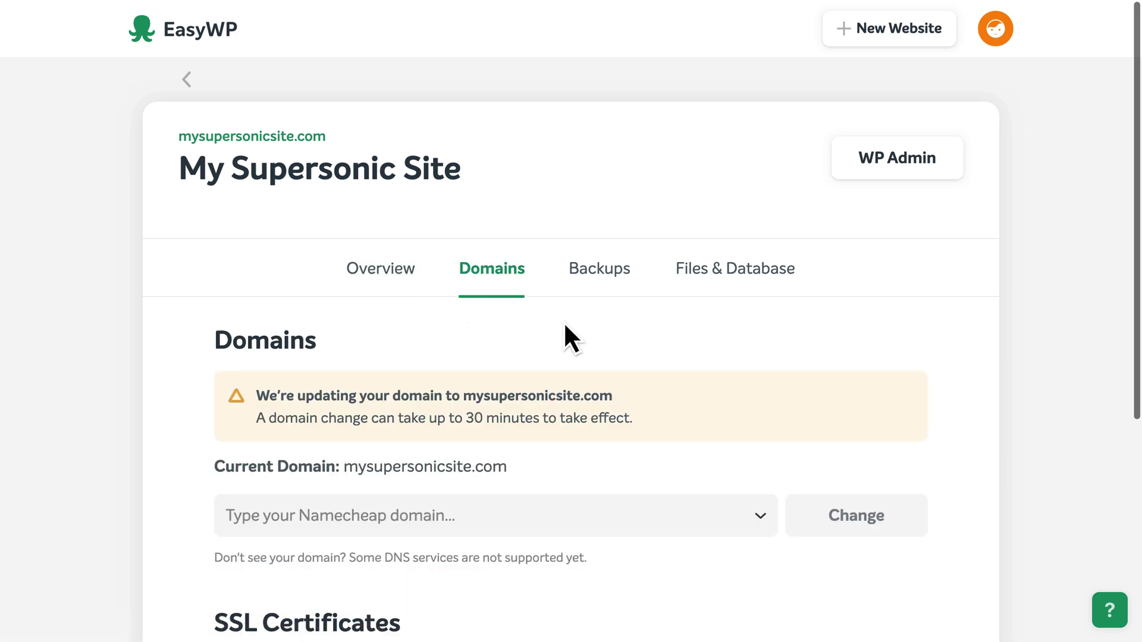
pyautogui.click(596, 290)
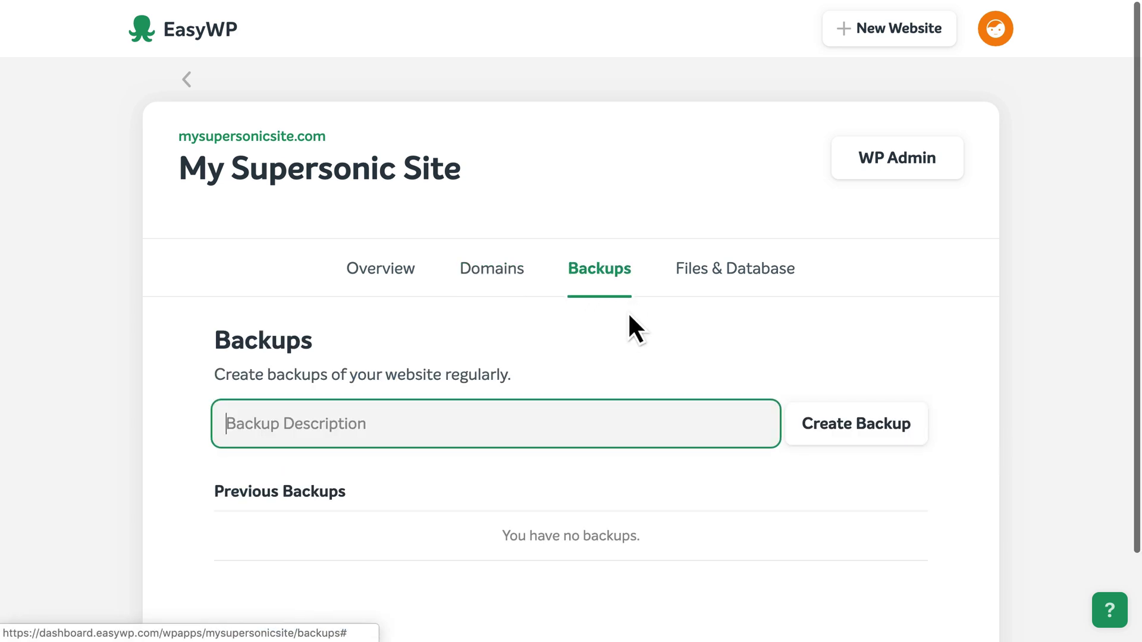
pyautogui.click(726, 288)
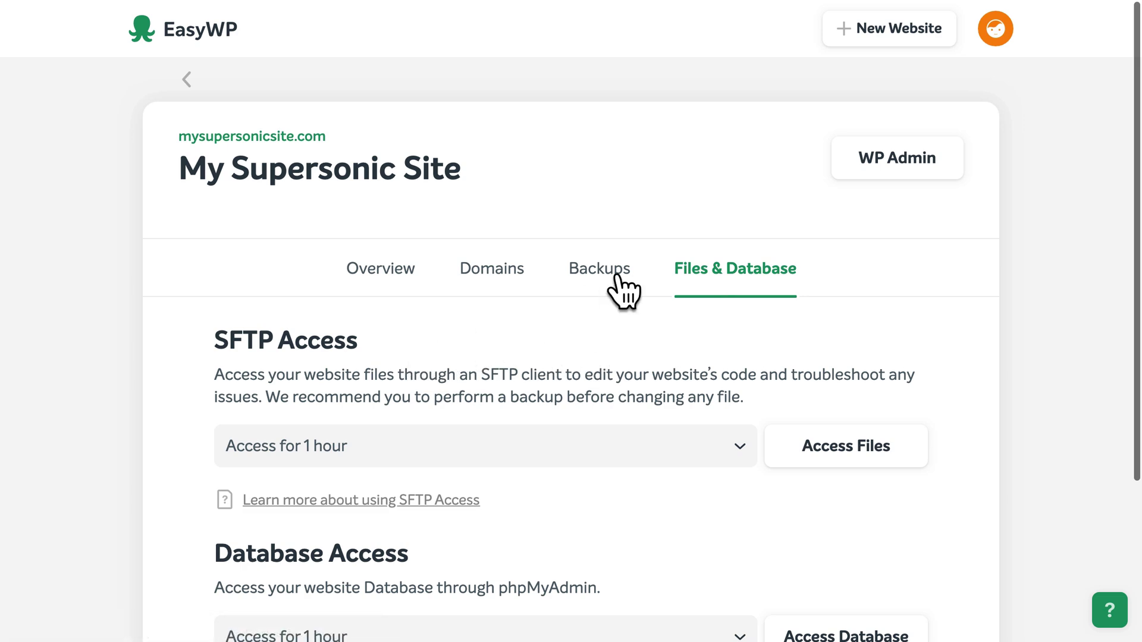
# Launch WP Admin for My Supersonic Site to reach its WordPress Dashboard.
pyautogui.click(945, 174)
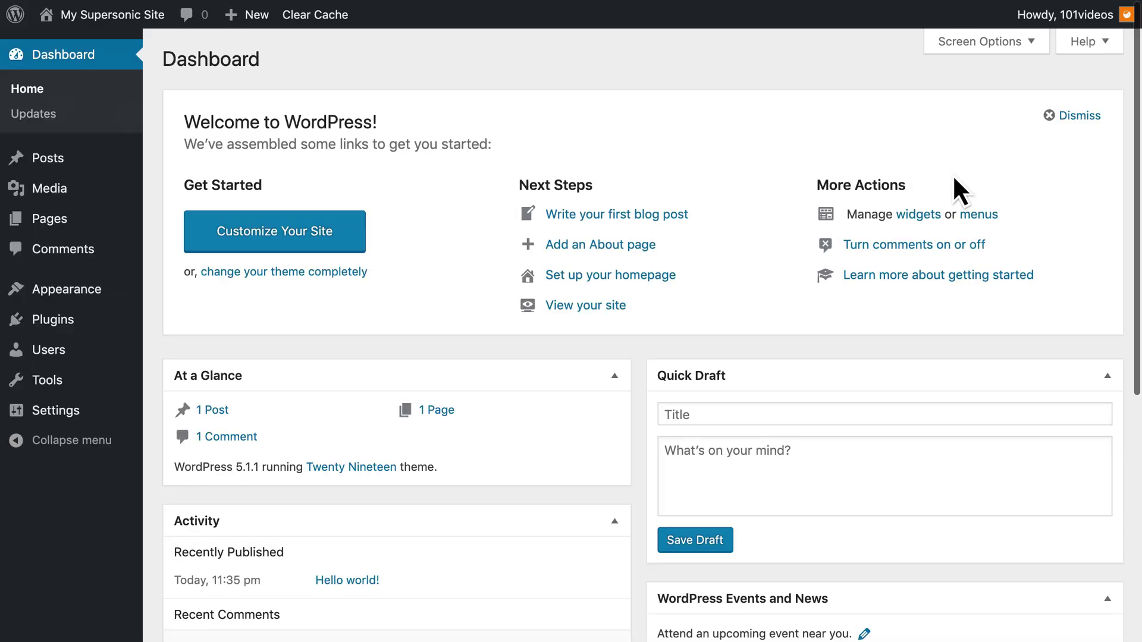